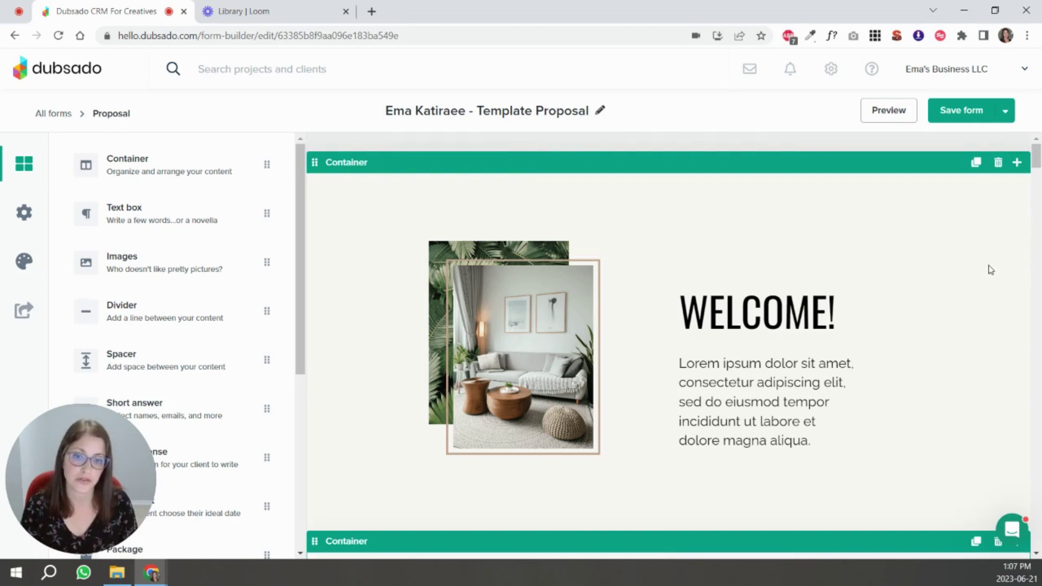
scroll(991, 270, "down", 3)
left_click_drag(298, 304, 297, 493)
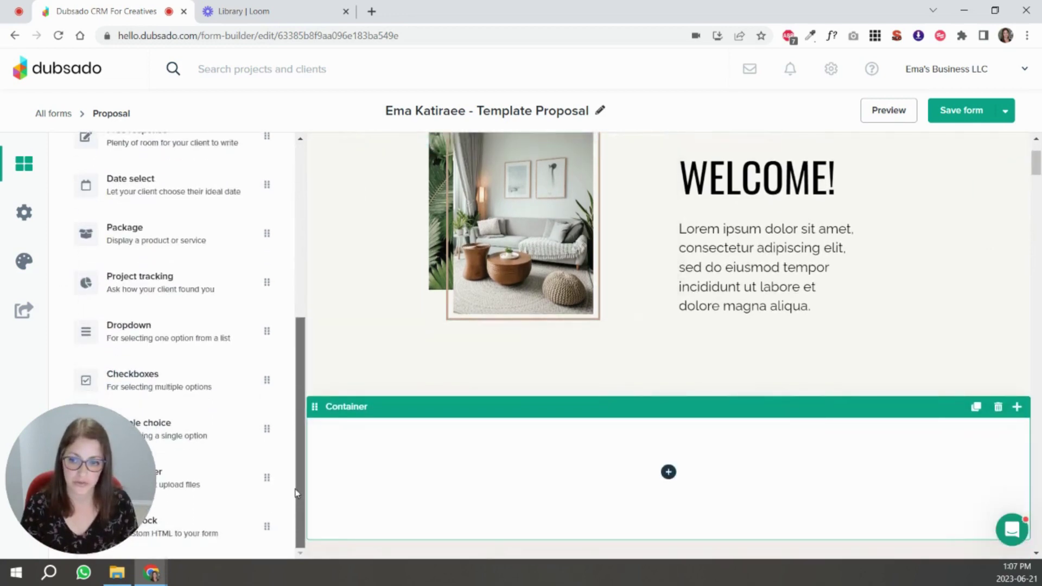
- Drag an HTML block element into the empty lower container of the proposal
left_click_drag(193, 534, 677, 469)
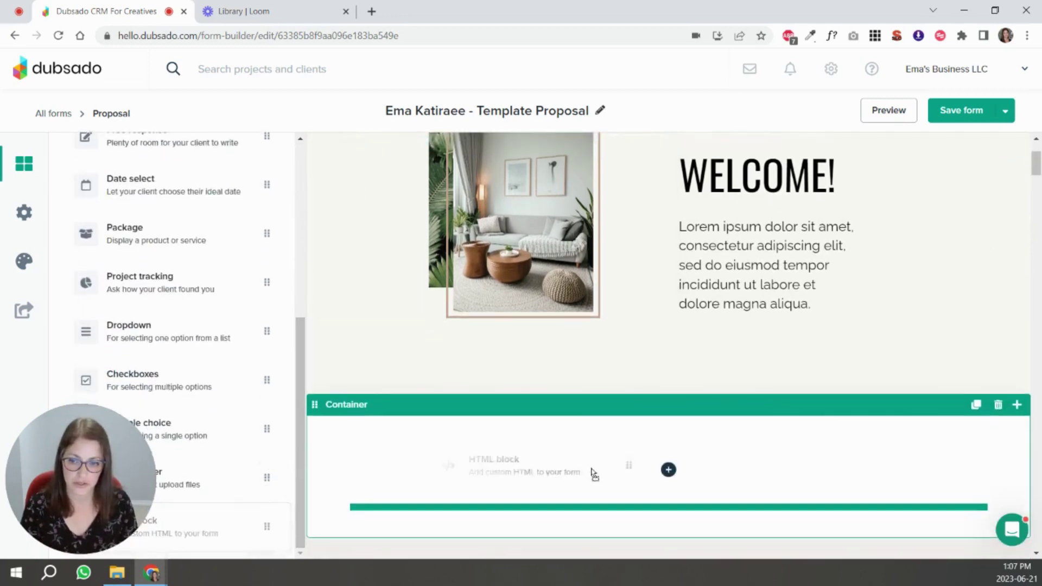
scroll(889, 321, "up", 2)
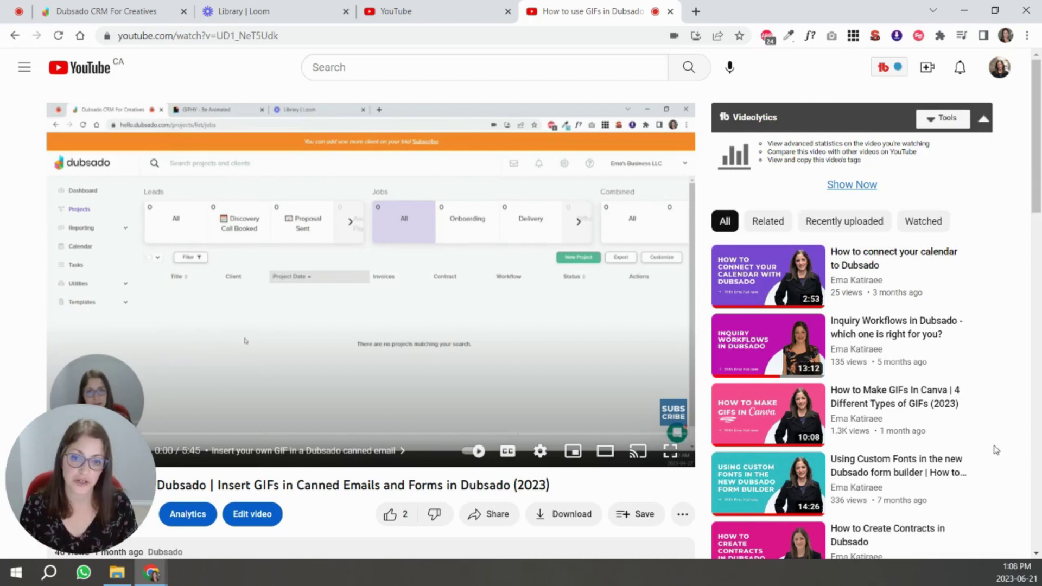
- Copy the video's iframe embed code from YouTube's Share > Embed panel
left_click(498, 514)
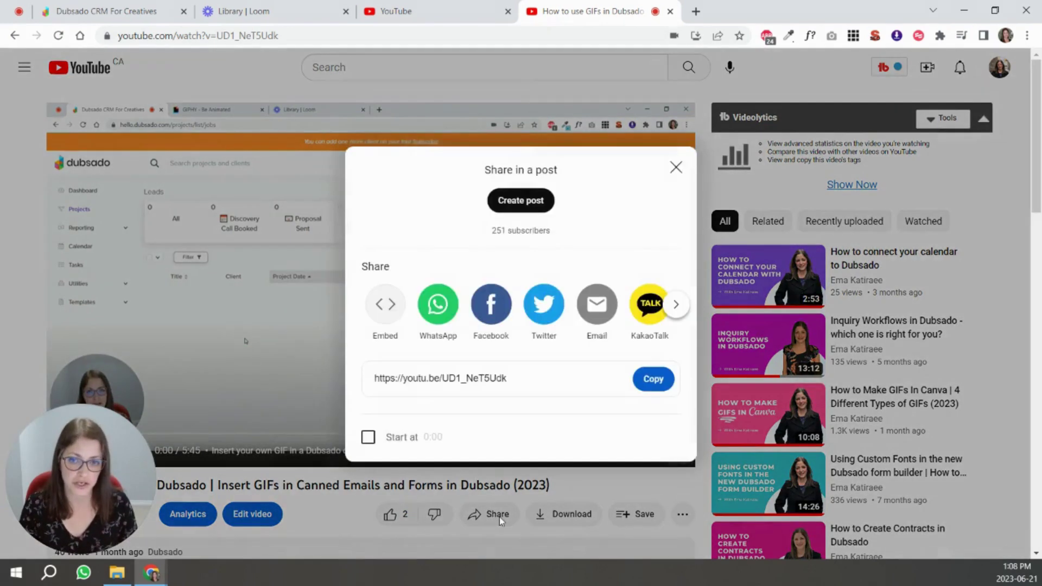
left_click(385, 303)
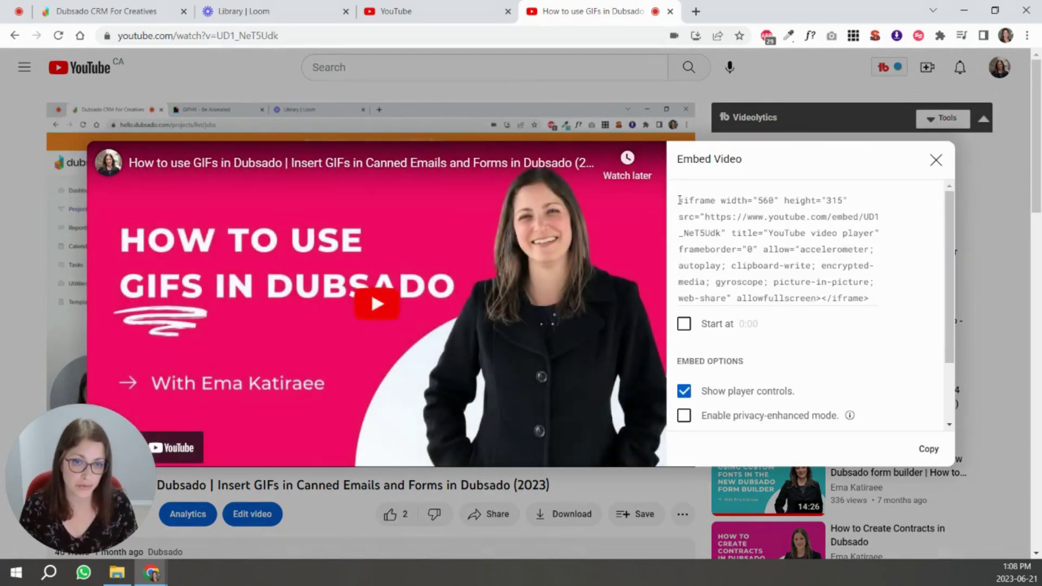
left_click(680, 201)
key("ctrl+c")
left_click(101, 10)
- Replace the Hello World code in the HTML block with the pasted YouTube iframe
left_click(745, 497)
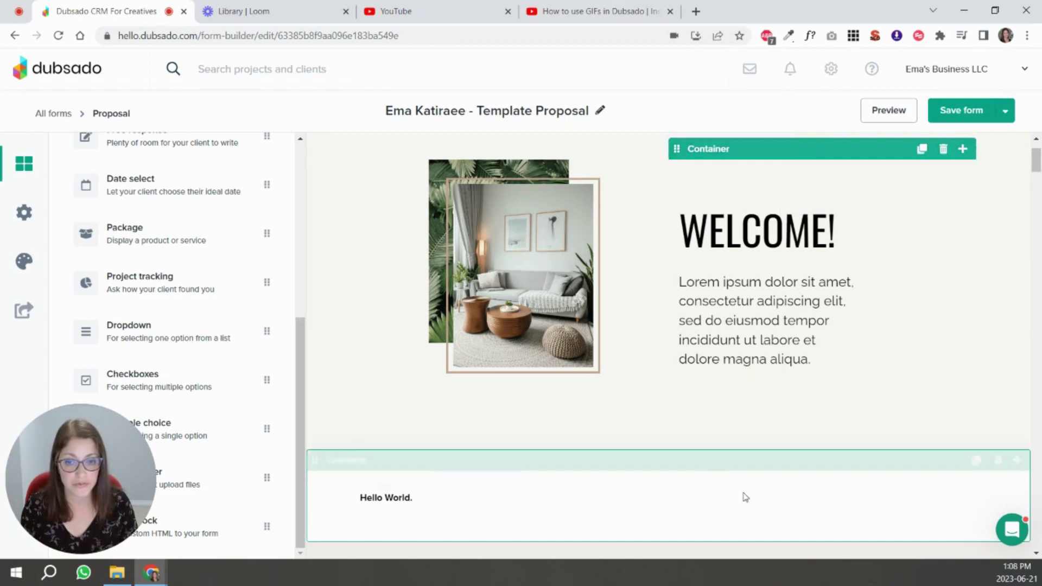
left_click(799, 501)
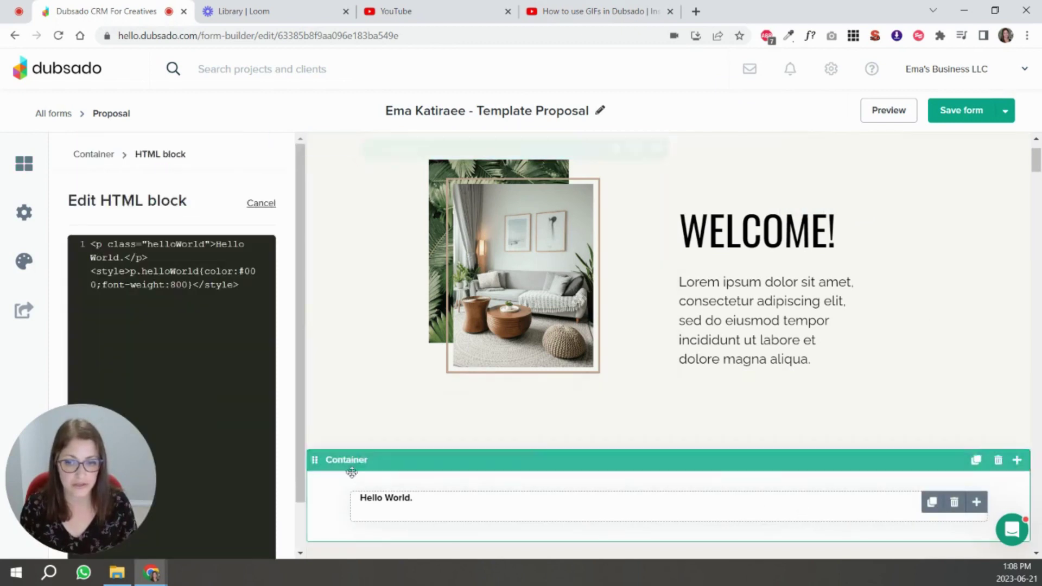
left_click_drag(244, 286, 97, 243)
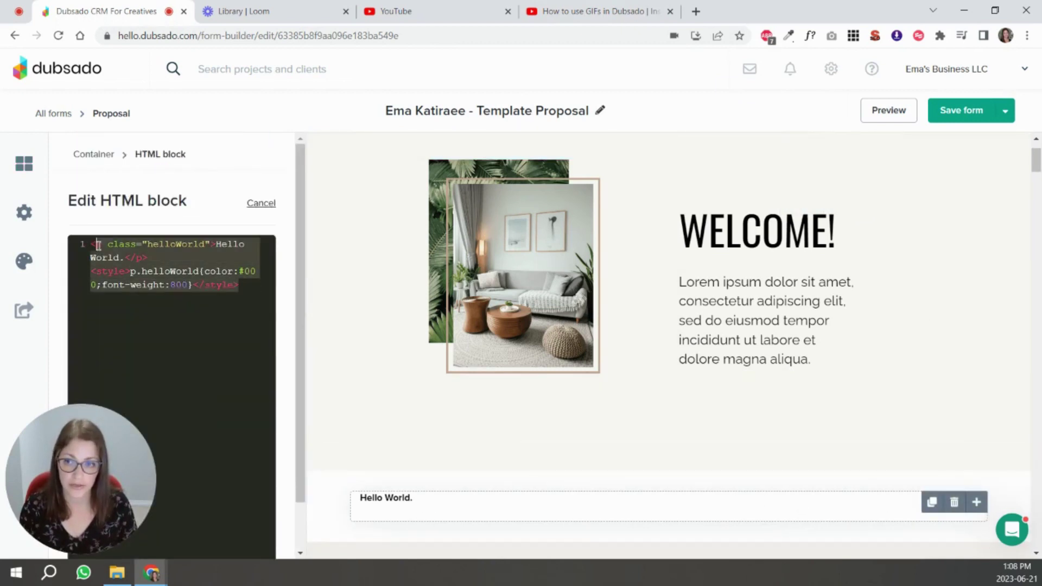
key("ctrl+v")
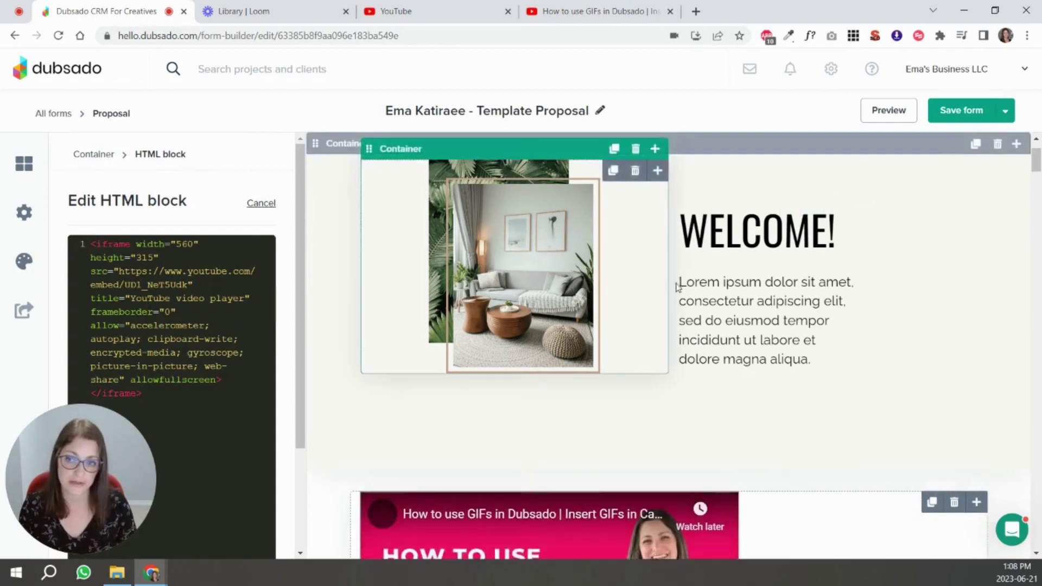
scroll(774, 326, "down", 3)
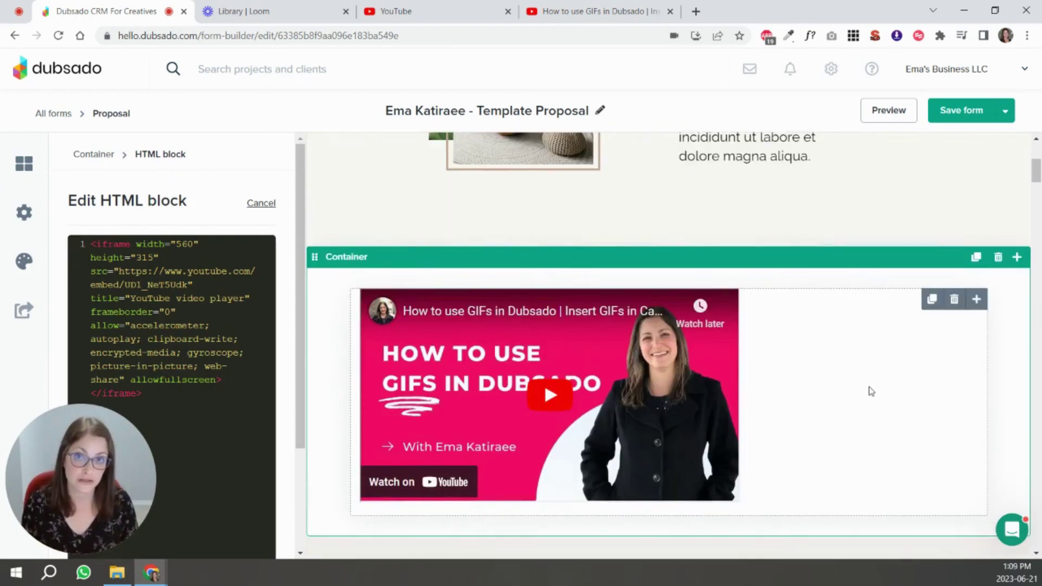
- Wrap the iframe in <div align='center'>…</div> so the video sits centered
key("ctrl+a")
key("ctrl+v")
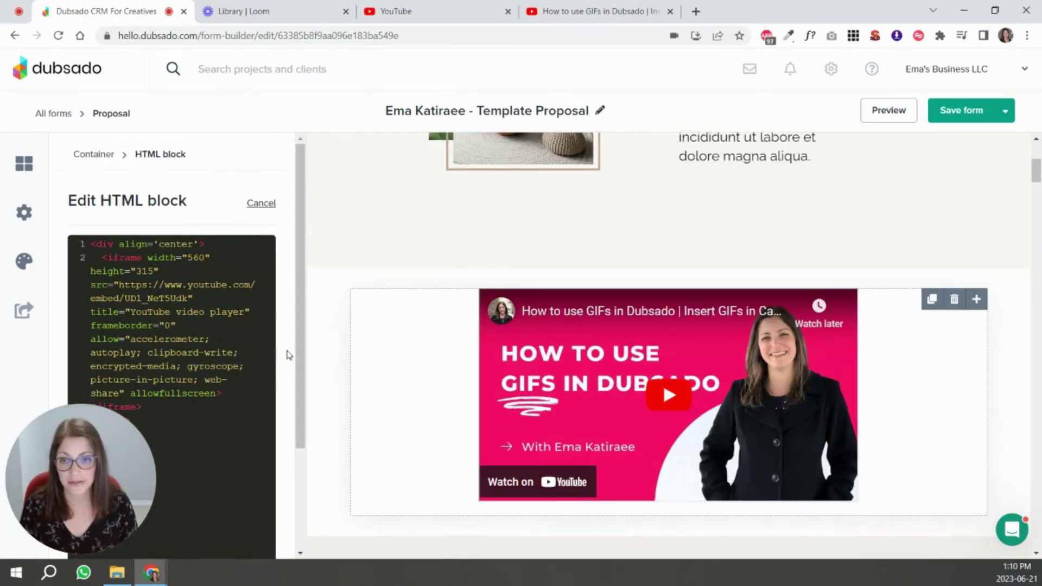
scroll(244, 326, "down", 1)
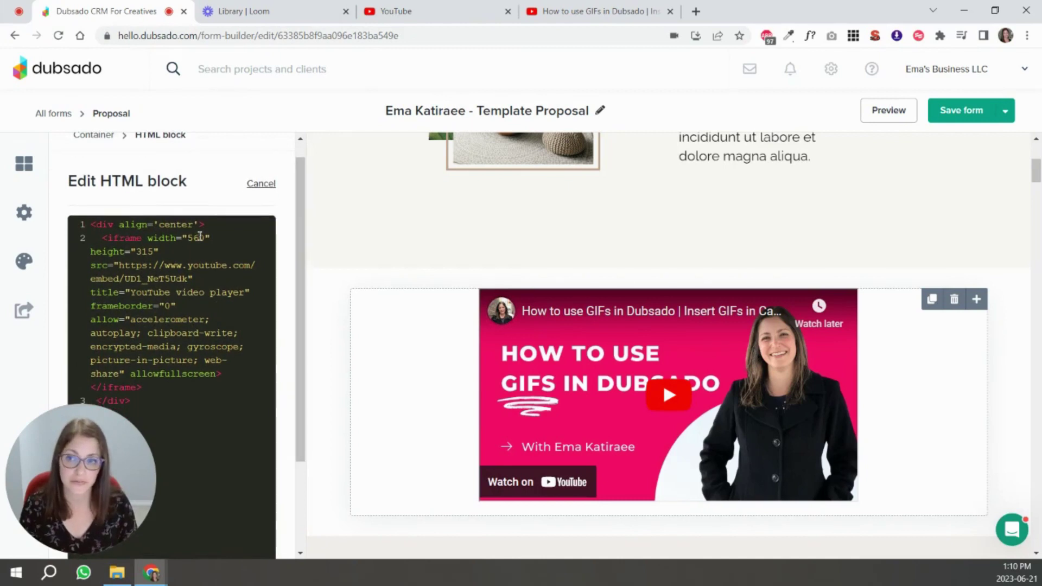
left_click_drag(205, 224, 69, 228)
left_click_drag(148, 401, 94, 401)
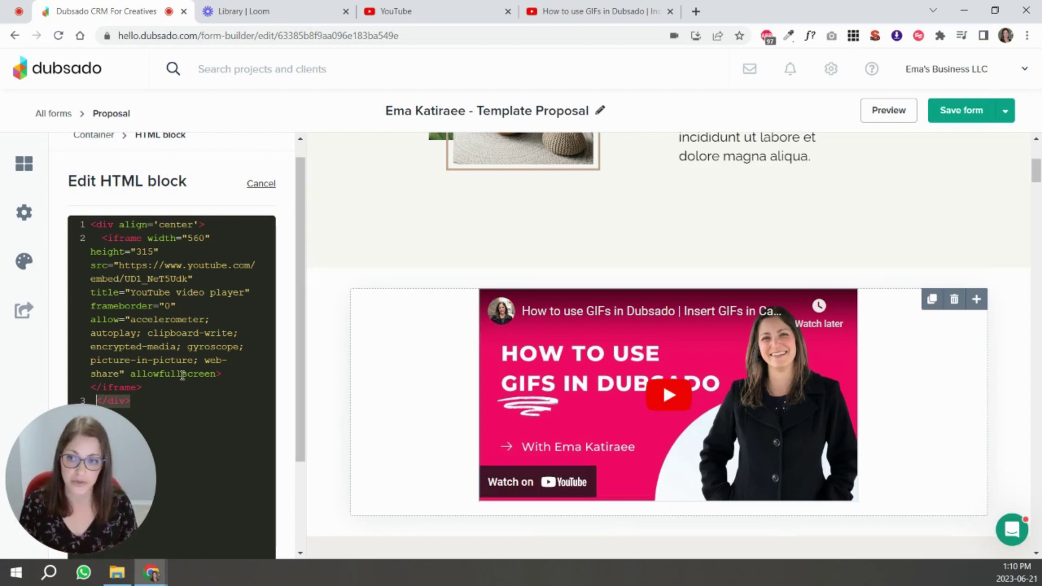
left_click_drag(91, 224, 225, 226)
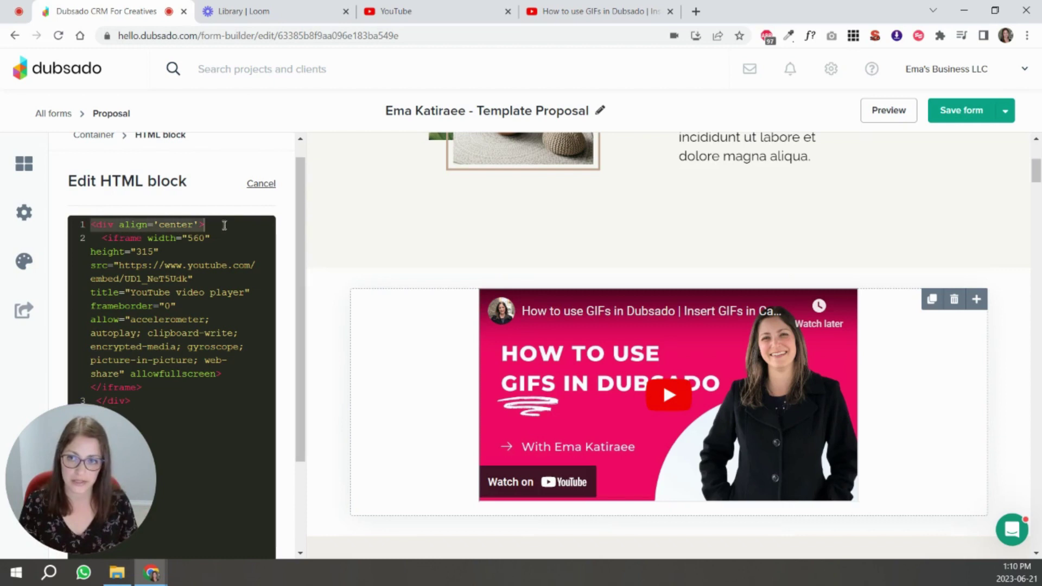
left_click_drag(132, 401, 95, 401)
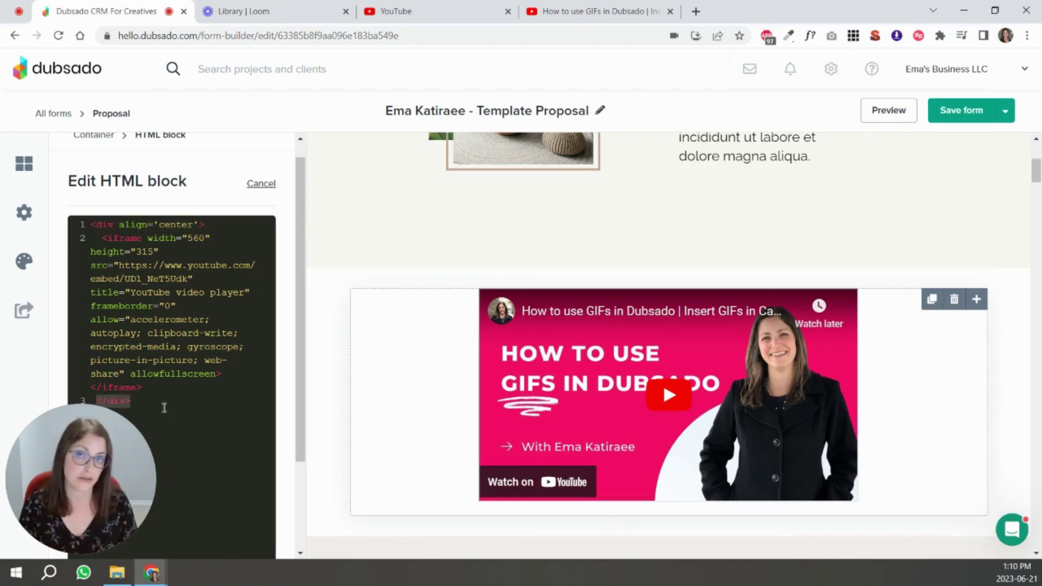
- Save the proposal form, preview it as a client and play the embedded video
left_click(1005, 398)
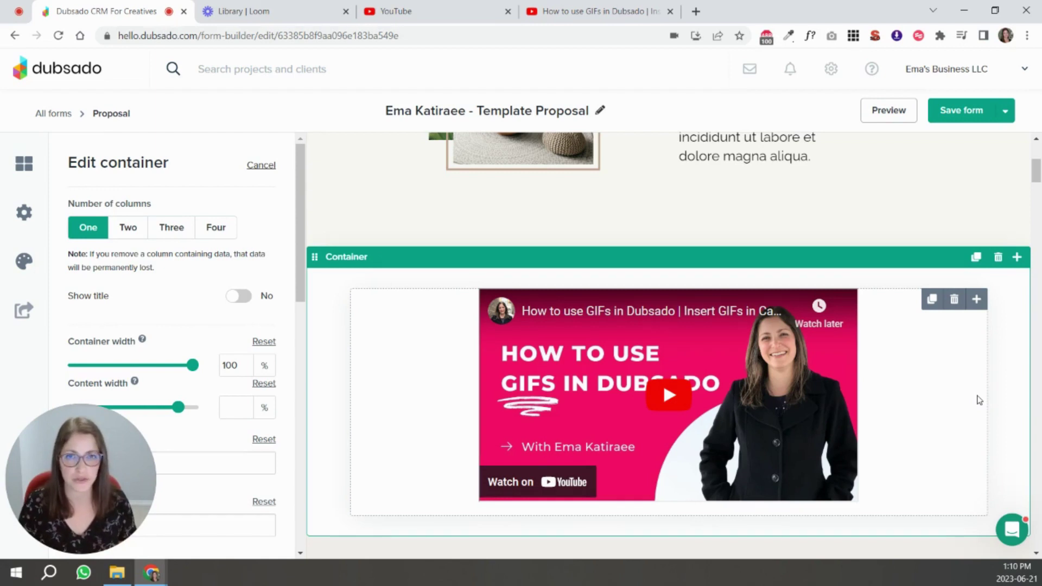
left_click(959, 114)
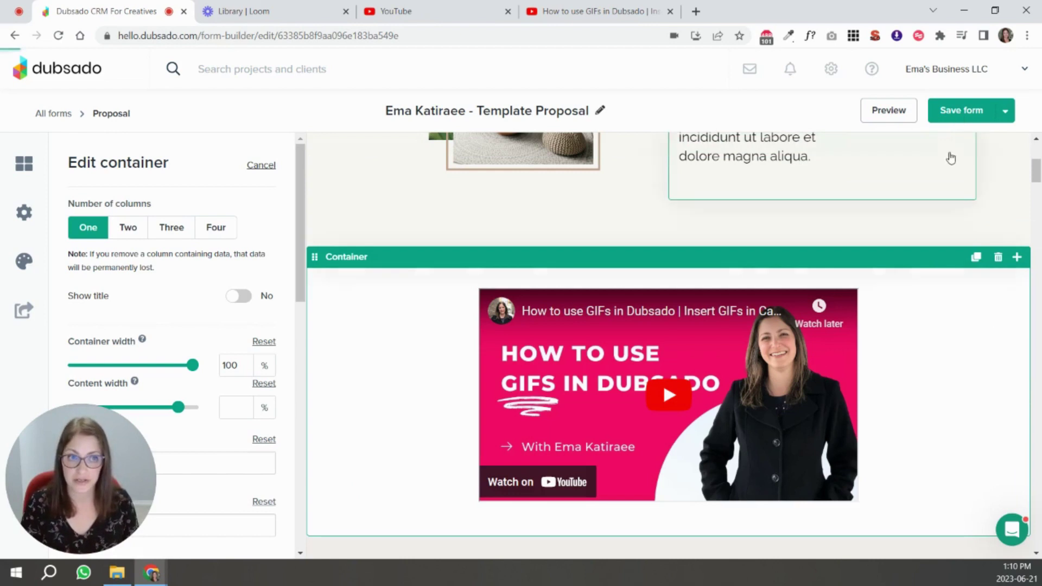
left_click(890, 110)
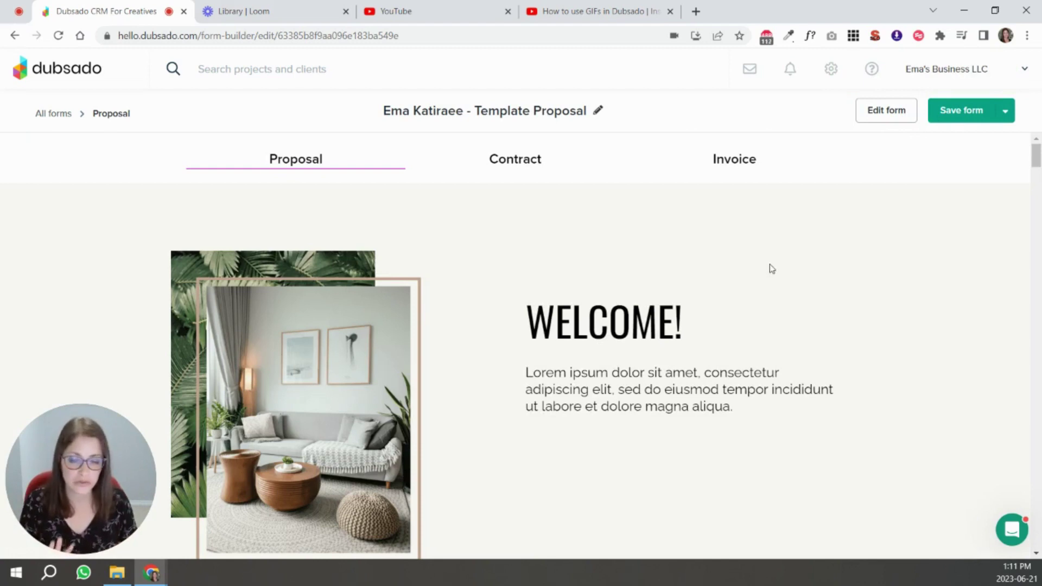
scroll(771, 268, "down", 5)
scroll(772, 267, "down", 3)
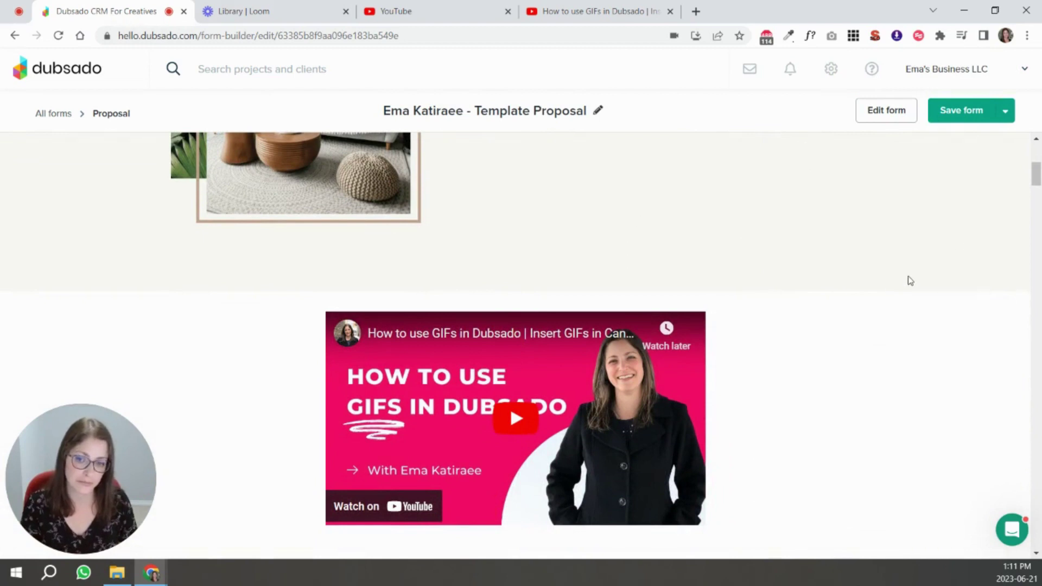
scroll(900, 334, "down", 2)
scroll(900, 334, "down", 3)
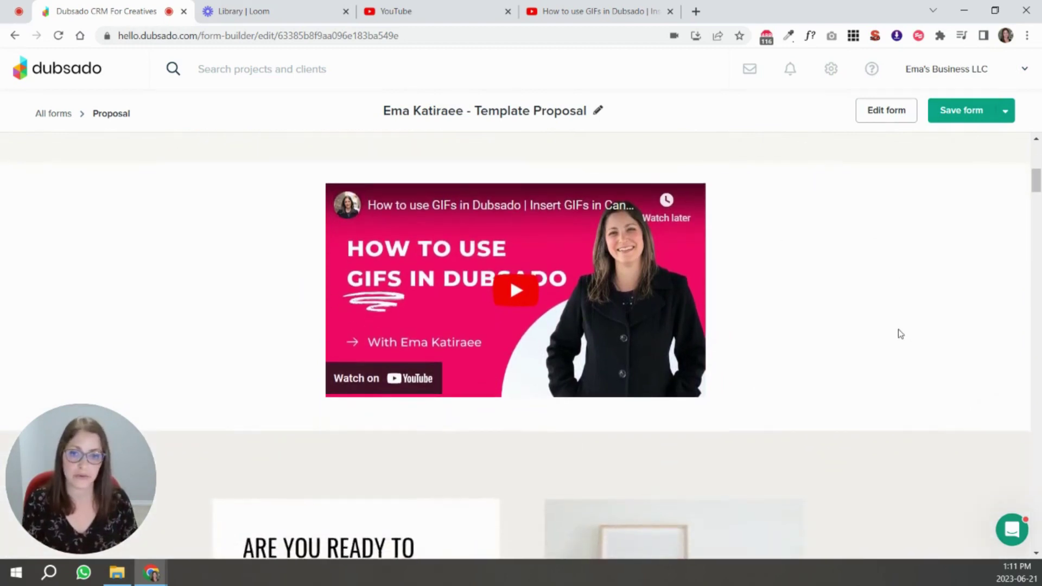
scroll(900, 335, "up", 2)
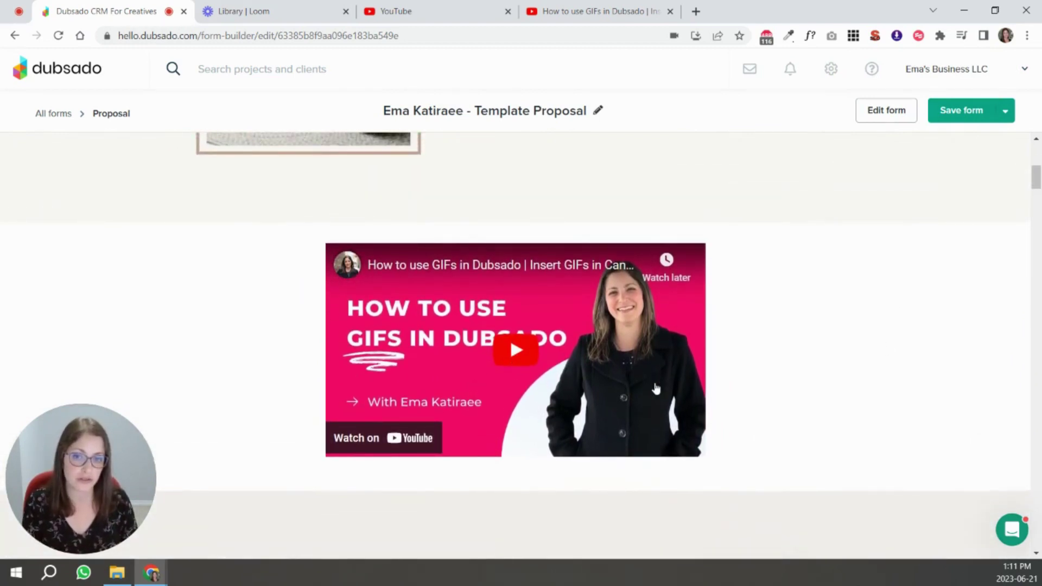
left_click(515, 363)
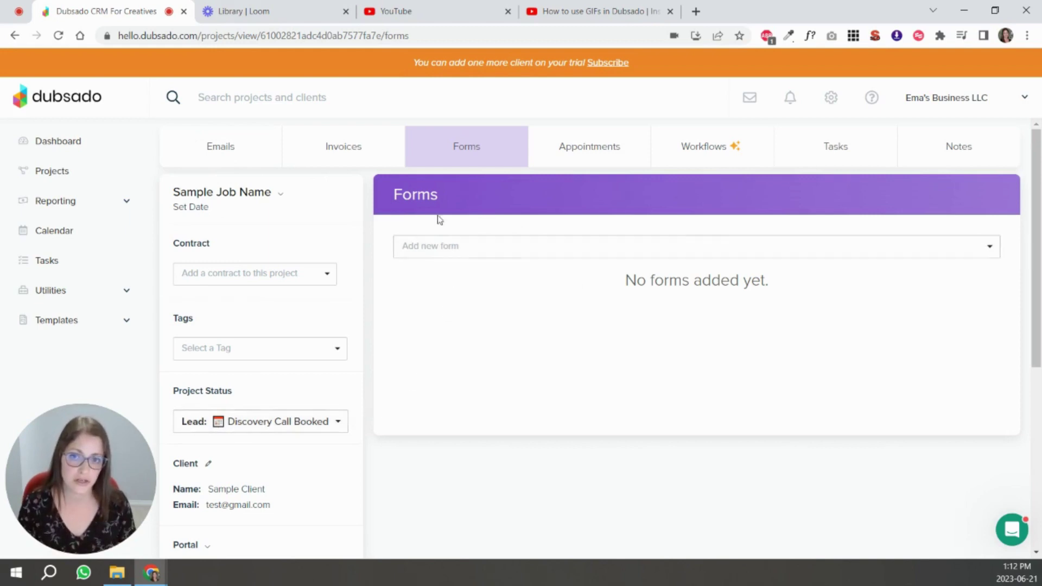
- Create a one-time link 'Adding GIFs to Dubsado' from the video's share URL and start emailing it
left_click(981, 247)
left_click_drag(993, 278, 992, 363)
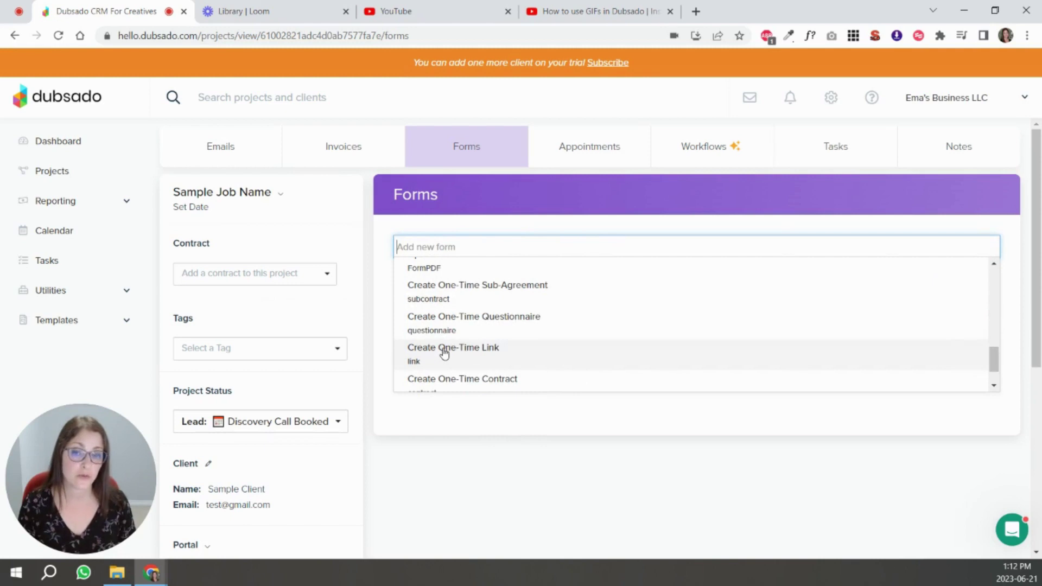
left_click(444, 350)
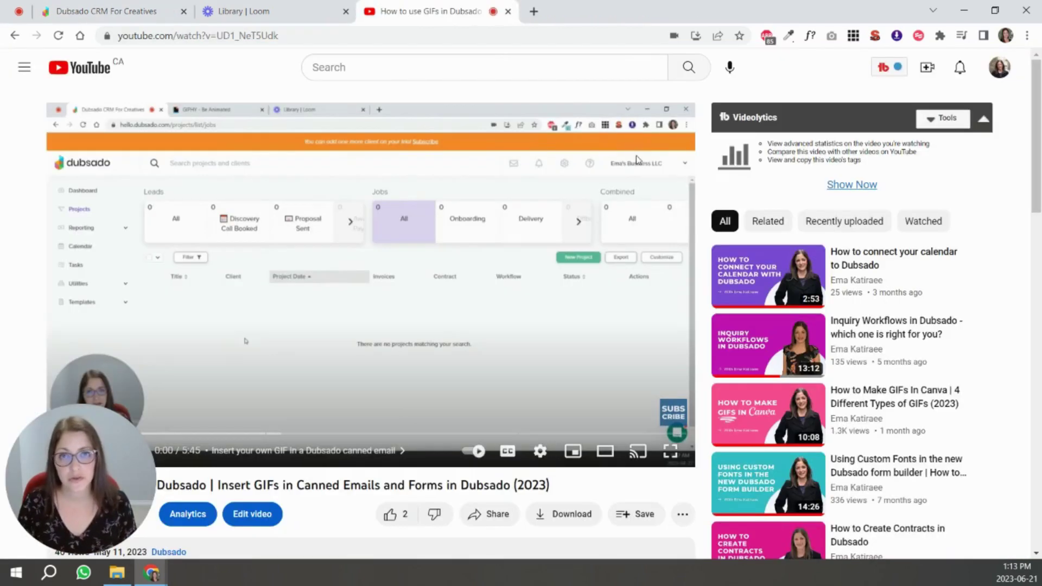
left_click(484, 521)
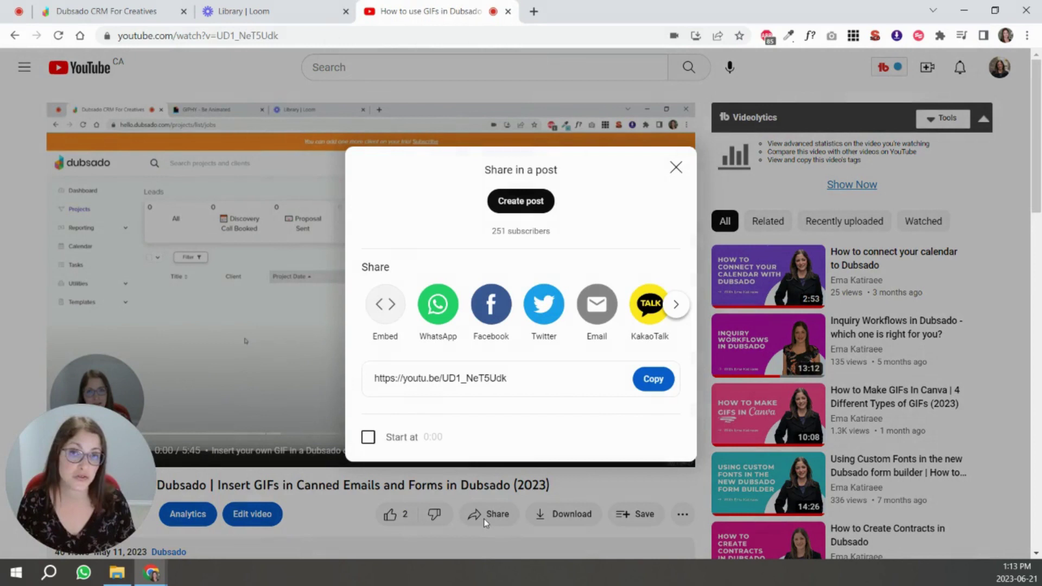
left_click(649, 379)
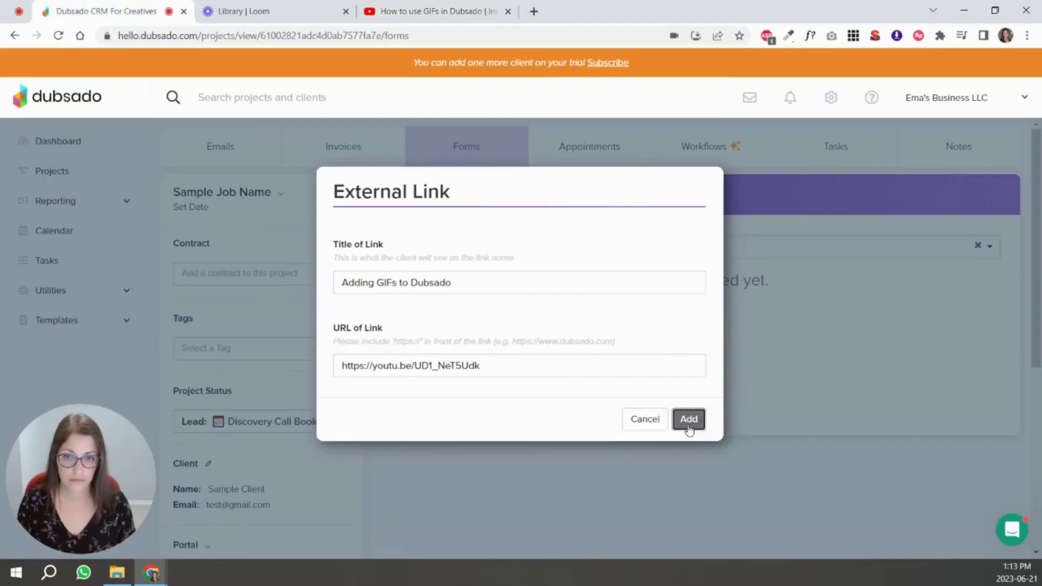
left_click(689, 419)
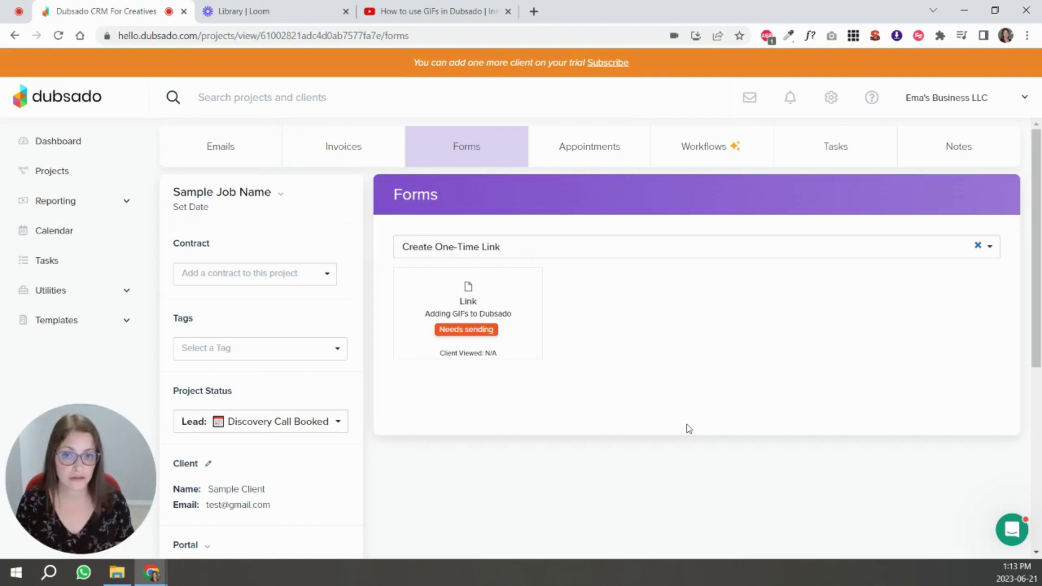
mouse_move(468, 310)
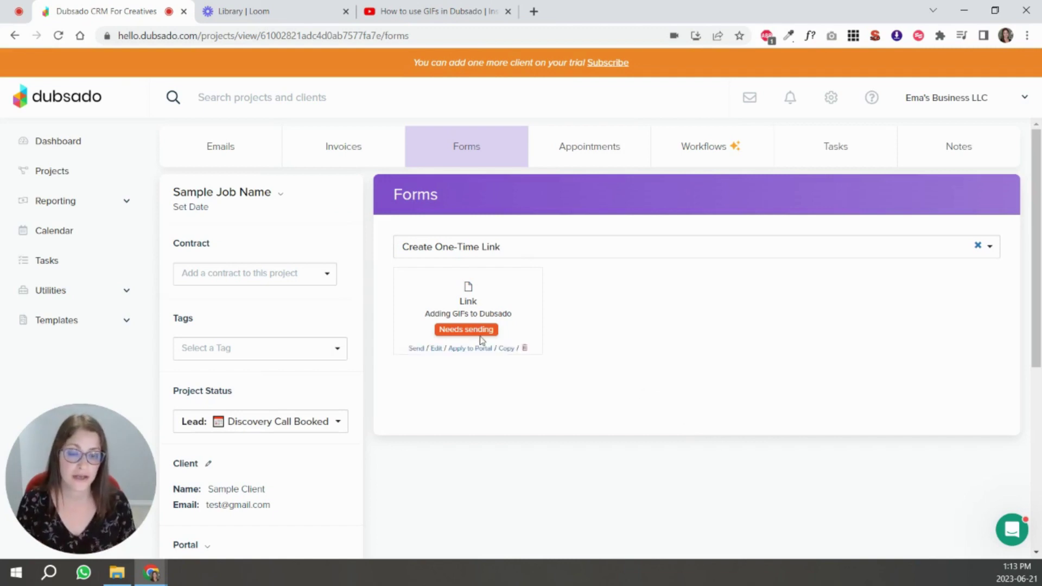
left_click(416, 348)
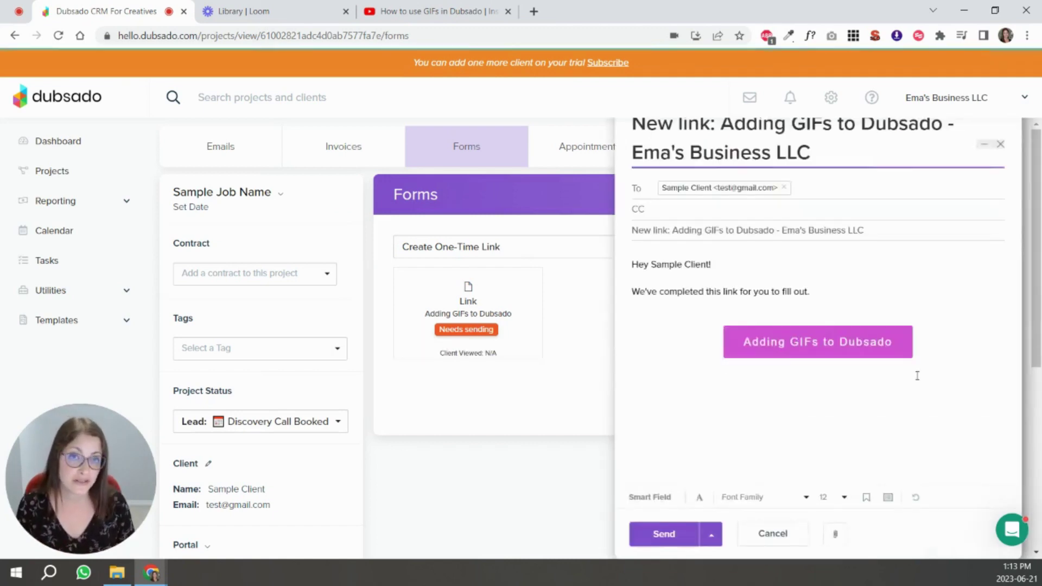
- Cancel the unsent email to the client
left_click(772, 535)
mouse_move(469, 314)
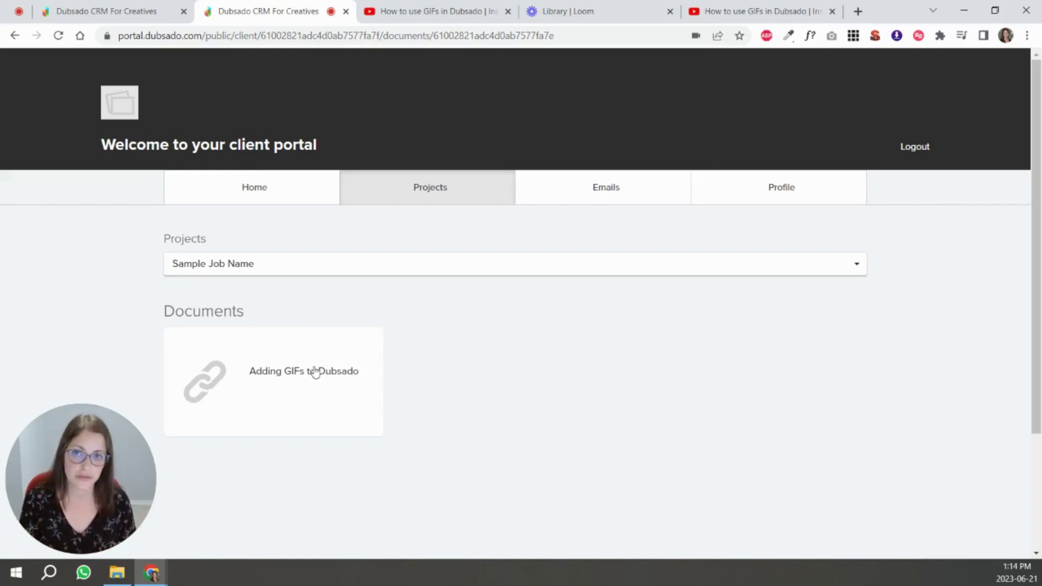
- Switch to the YouTube tab and back to the client portal
left_click(417, 11)
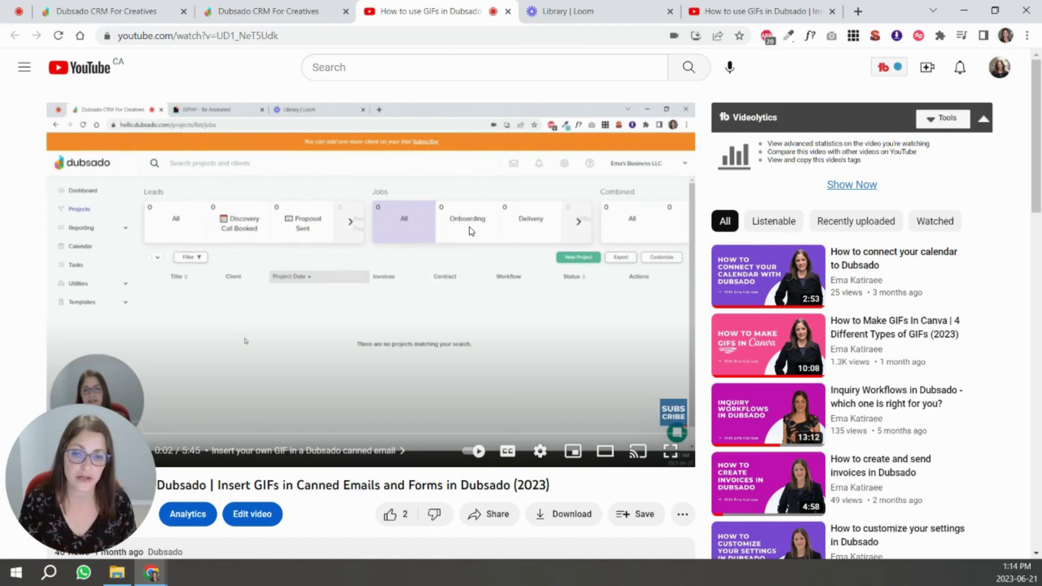
key("ctrl+shift+Tab")
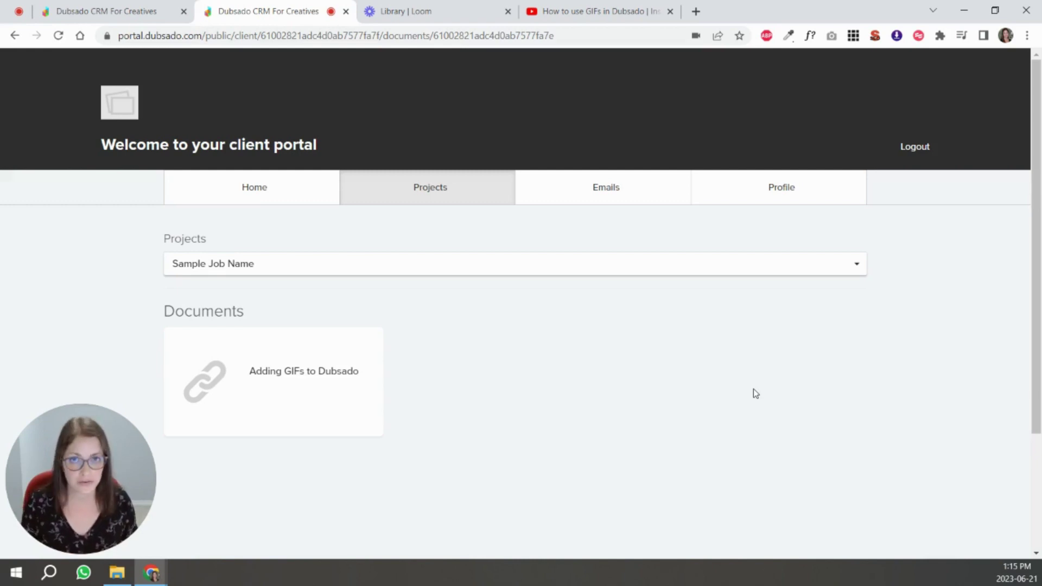
key("ctrl+w")
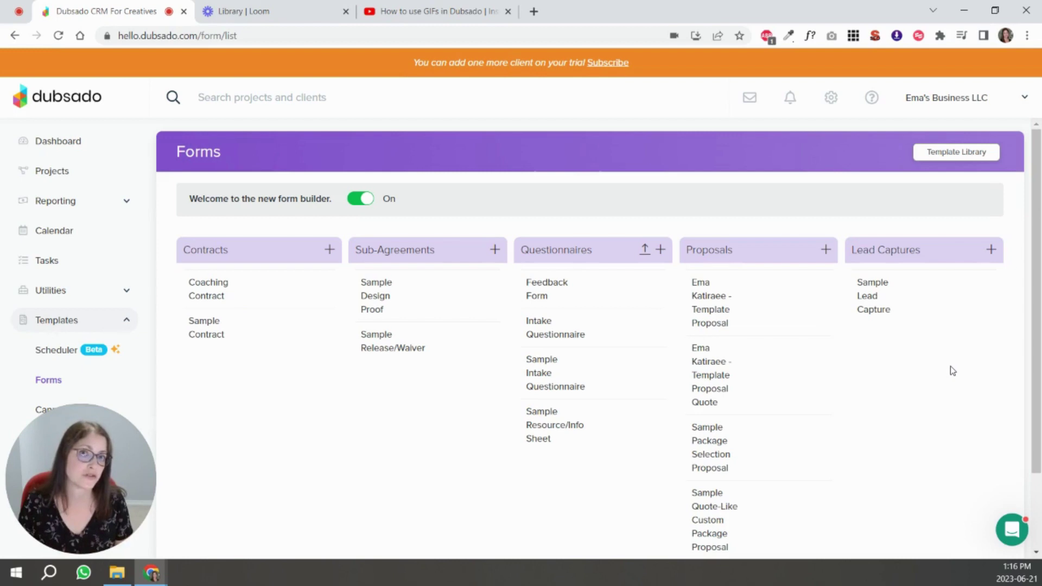
left_click(874, 290)
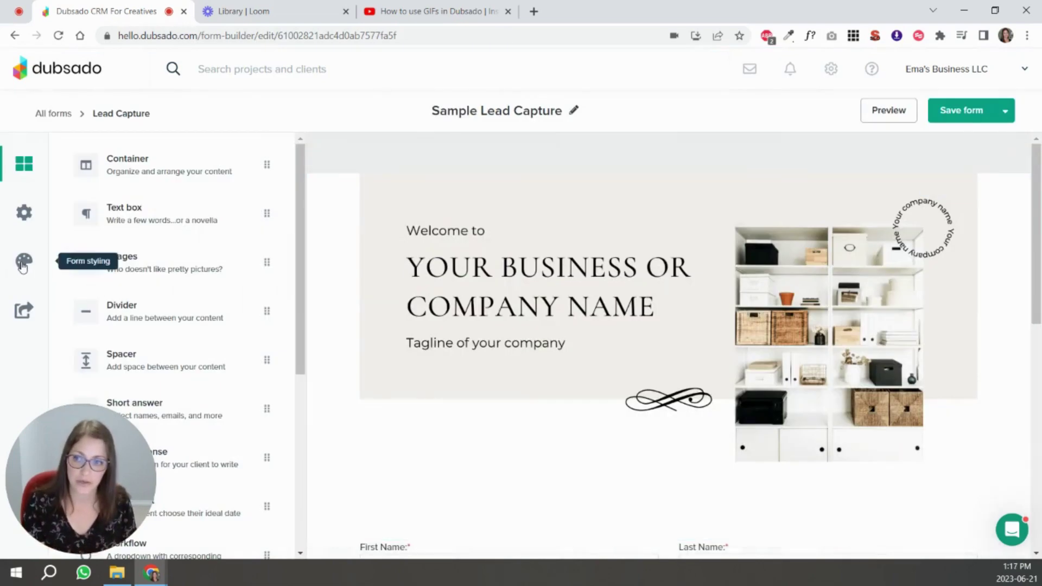
left_click(26, 217)
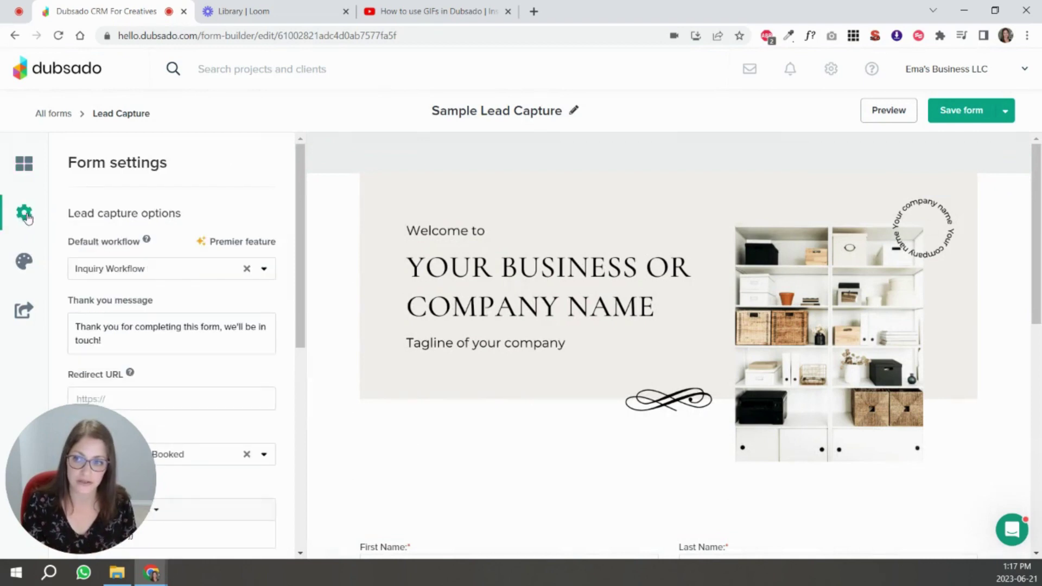
scroll(300, 245, "down", 3)
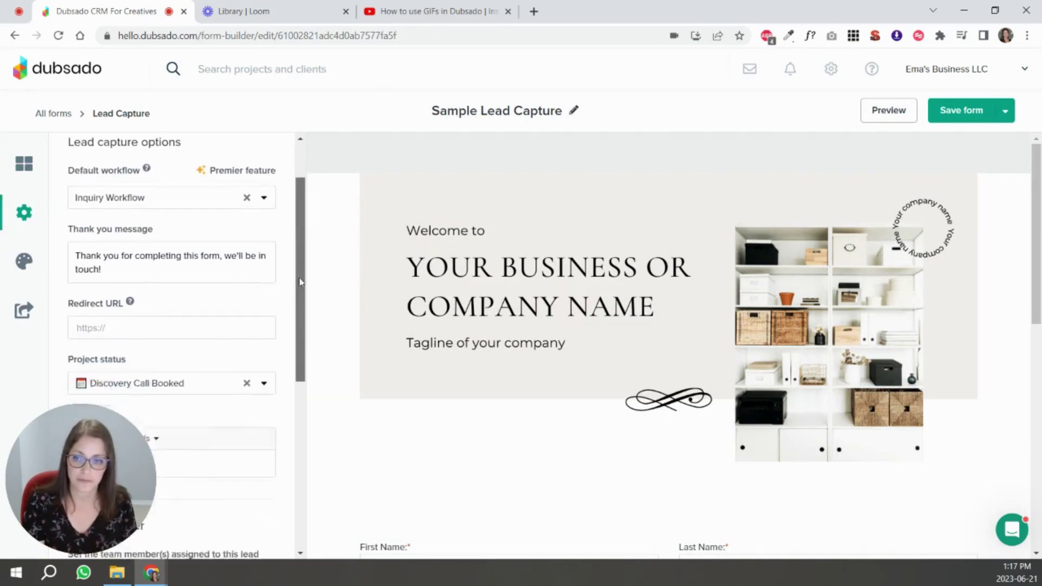
left_click(78, 239)
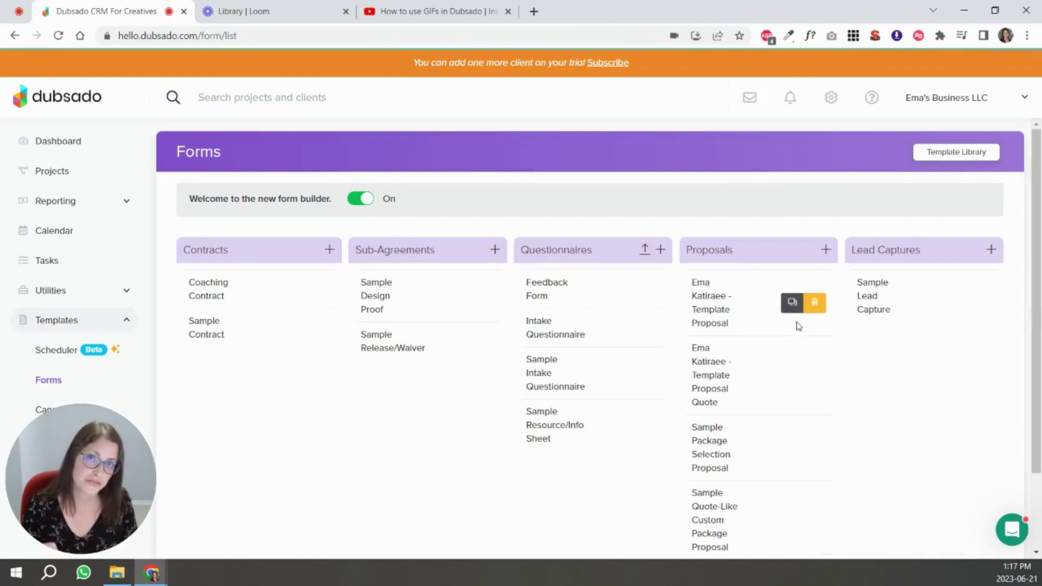
- Set the Template Proposal's public options to create a new project on completion
left_click(708, 306)
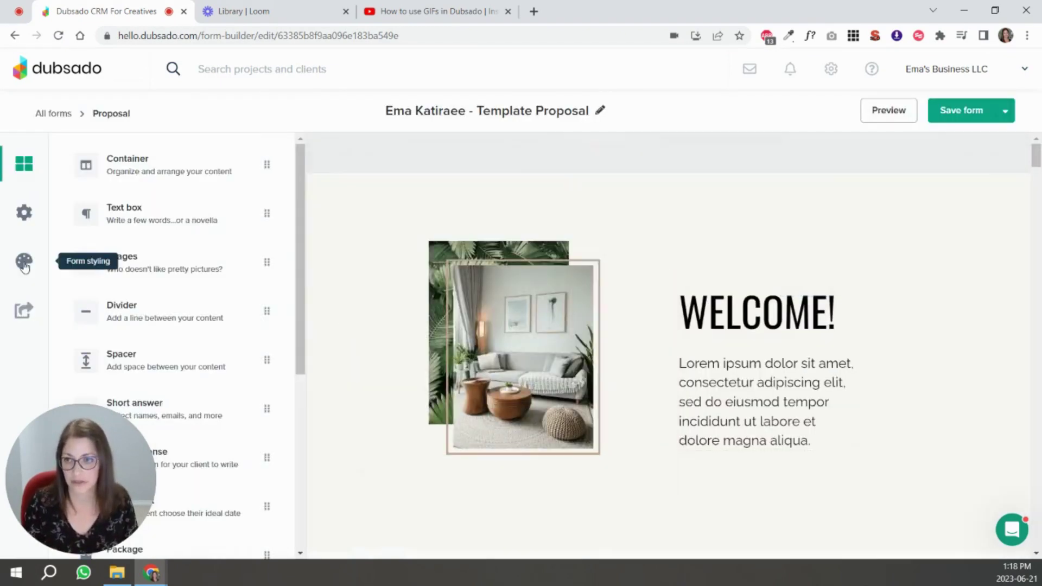
left_click(24, 212)
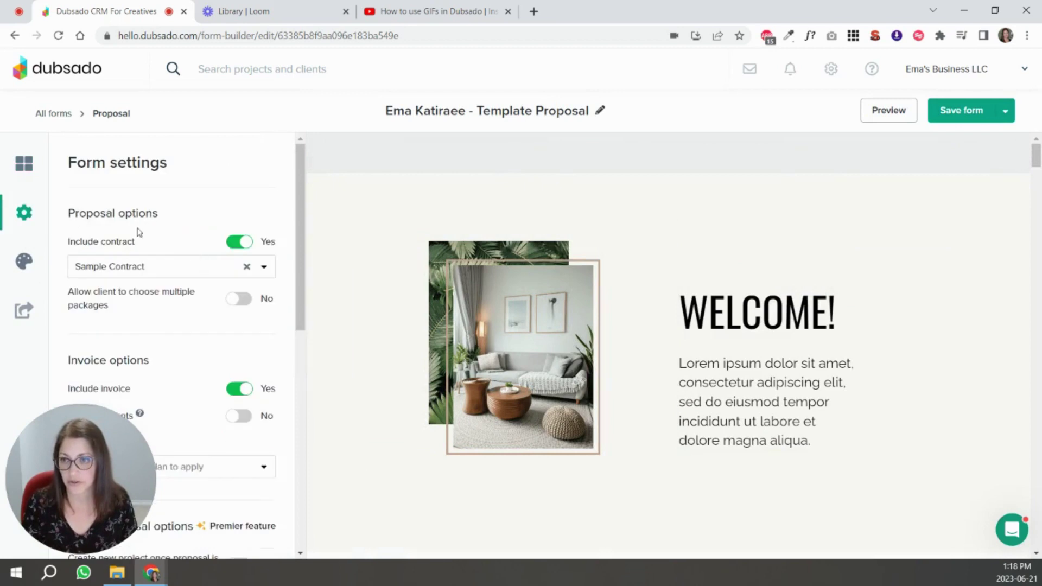
scroll(216, 256, "down", 4)
scroll(163, 276, "down", 1)
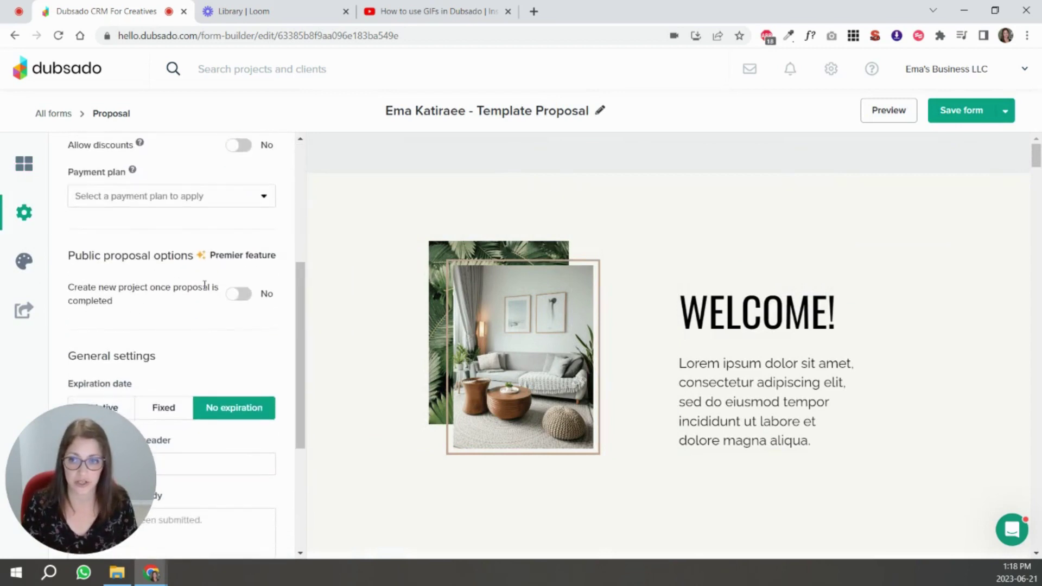
left_click(239, 294)
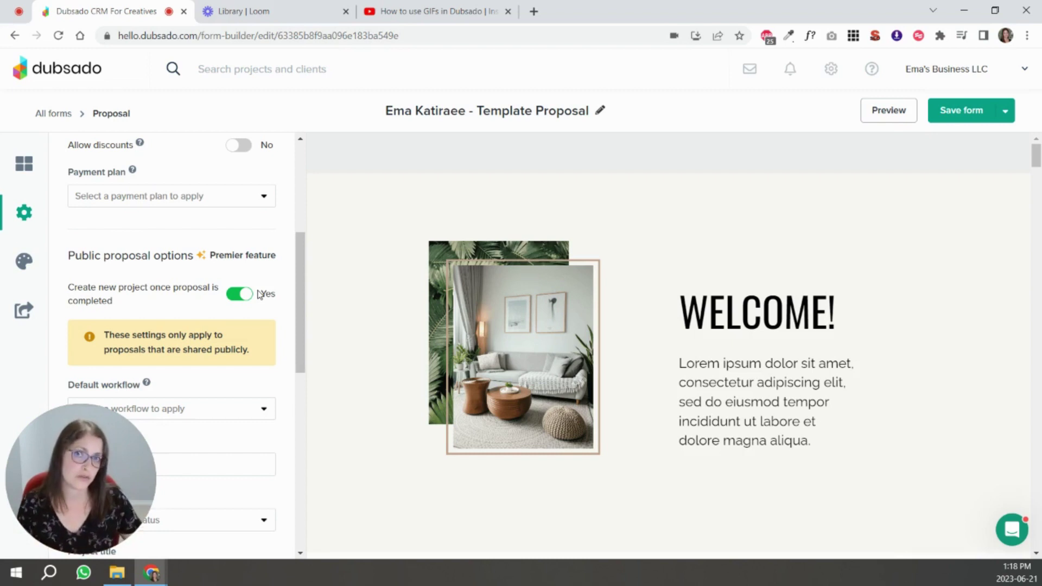
scroll(302, 244, "down", 3)
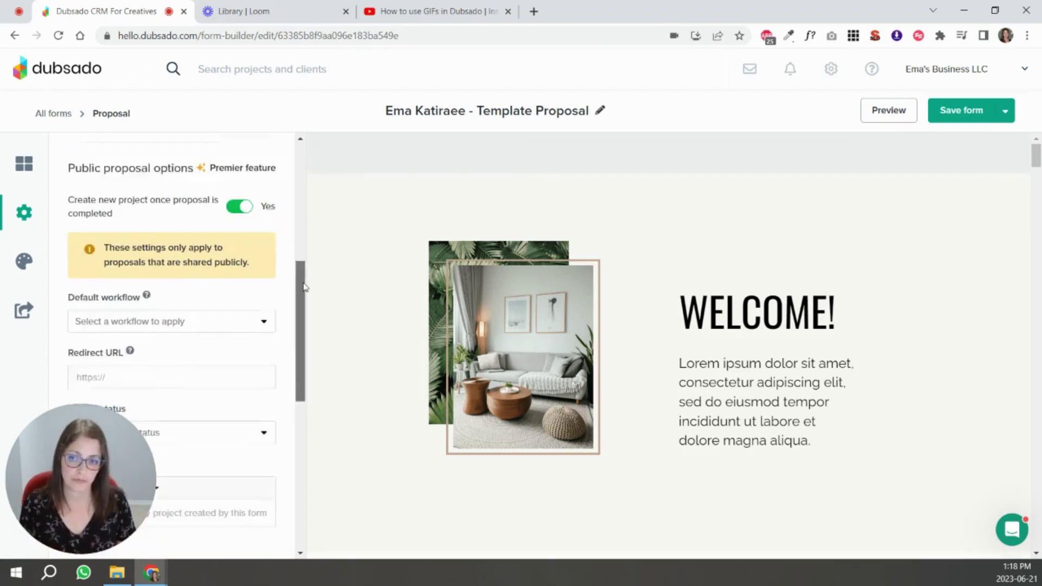
scroll(203, 286, "down", 3)
scroll(107, 257, "up", 2)
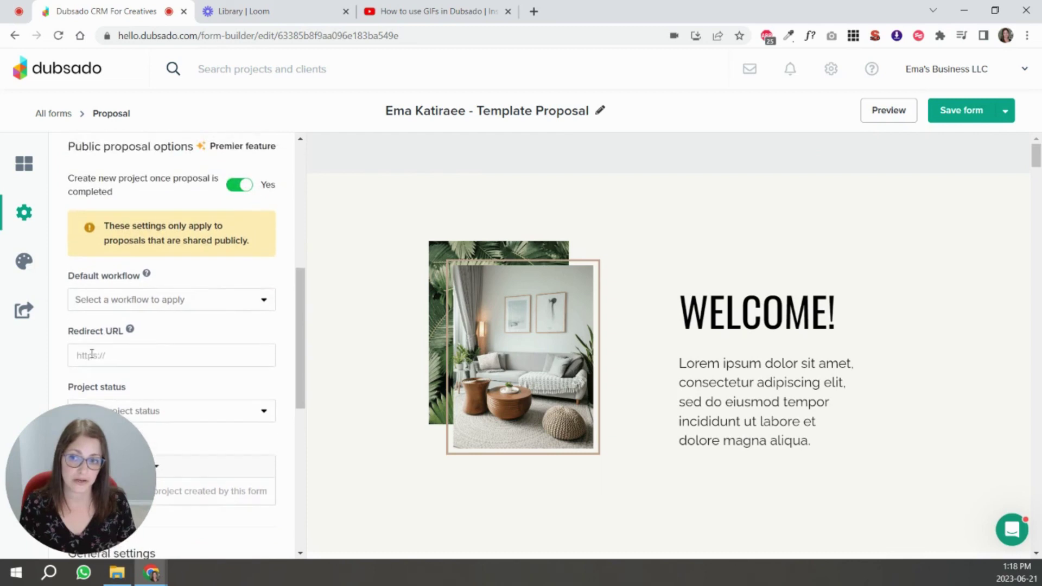
- Place the cursor in the proposal's empty Redirect URL field
left_click(82, 358)
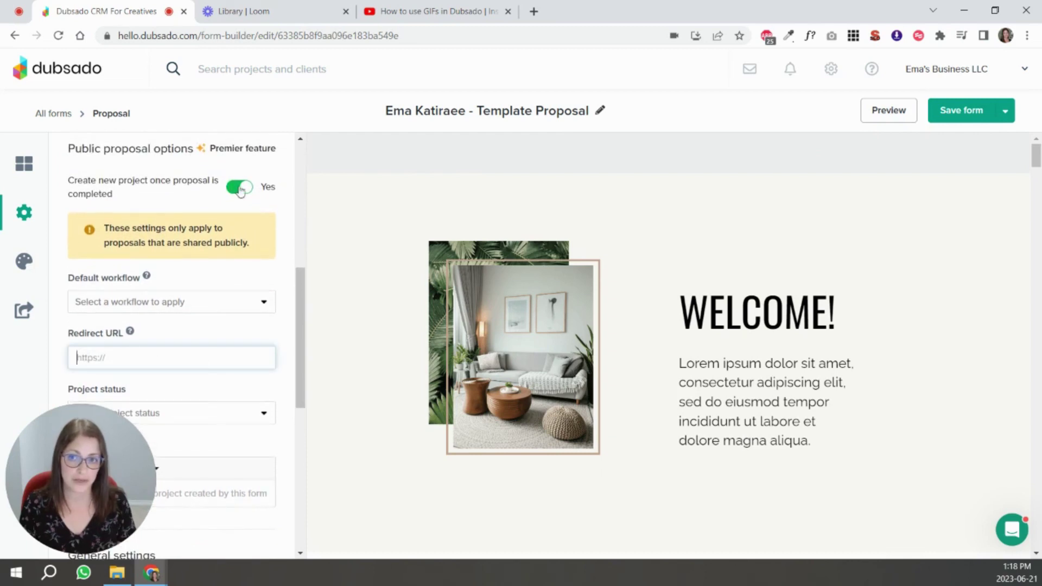